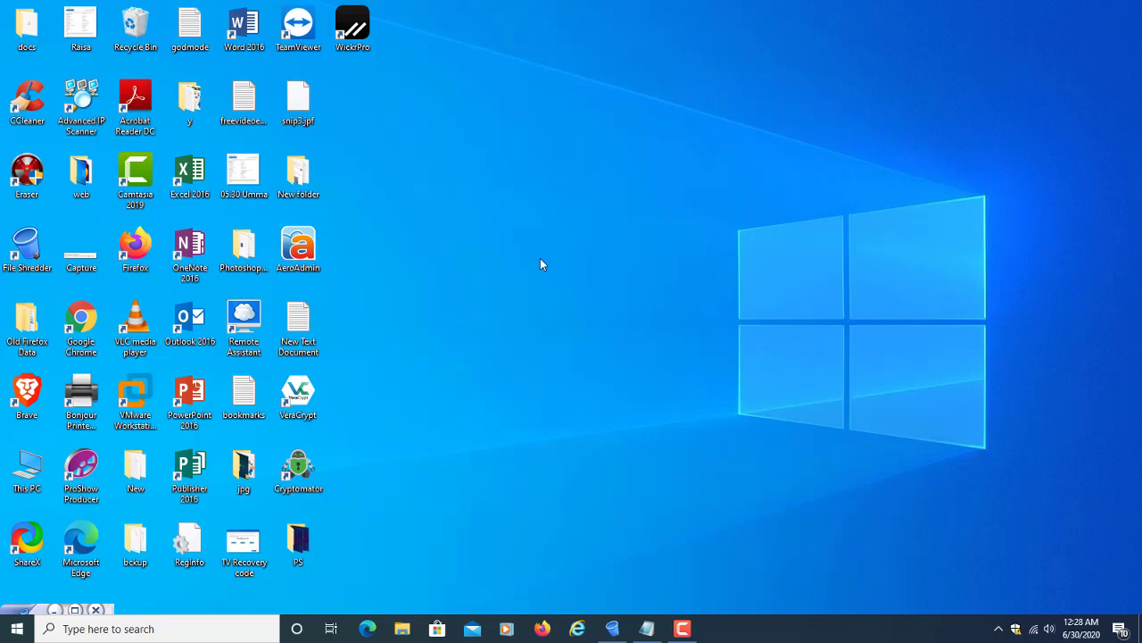
# Open File History from Control Panel via Start search, then search Start for 'file his'
pyautogui.press('super')
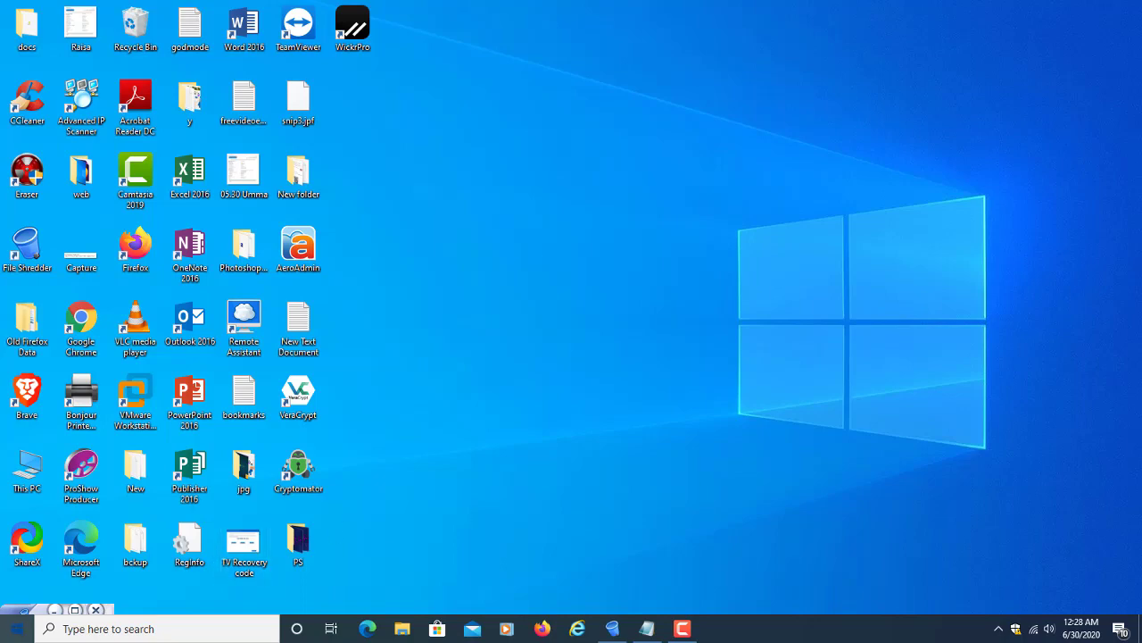
pyautogui.write('dontro')
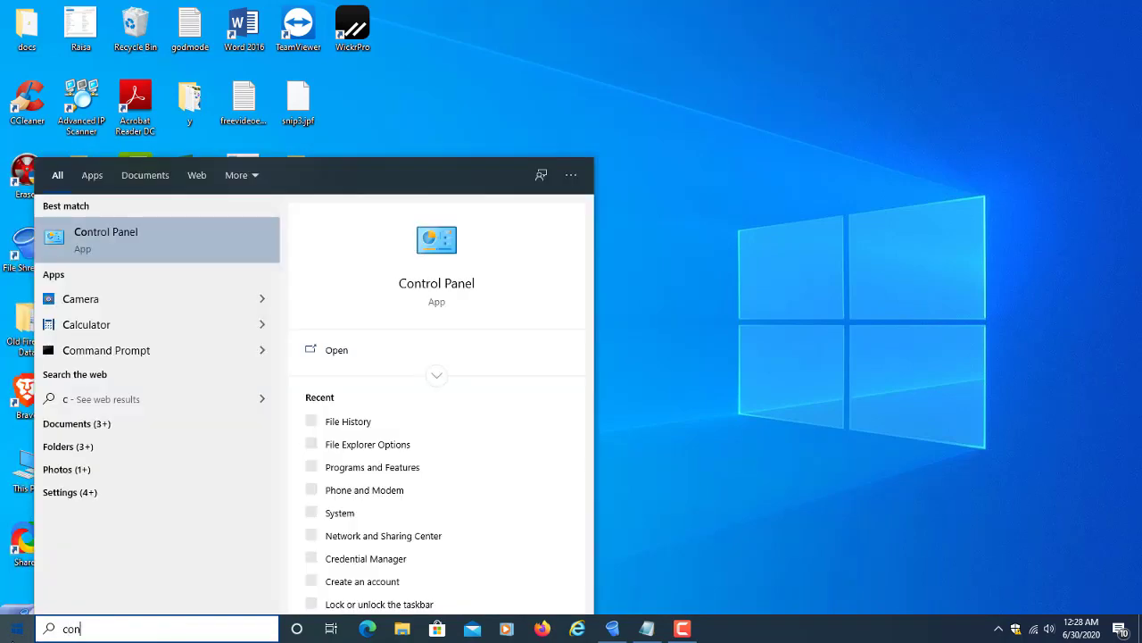
pyautogui.press('Return')
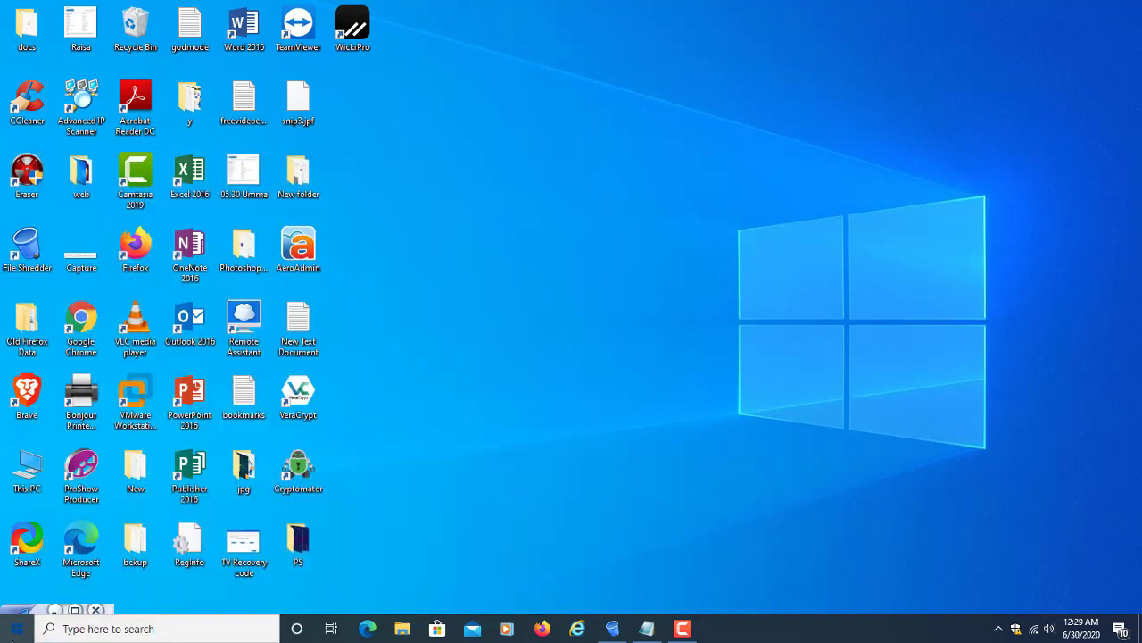
pyautogui.click(435, 205)
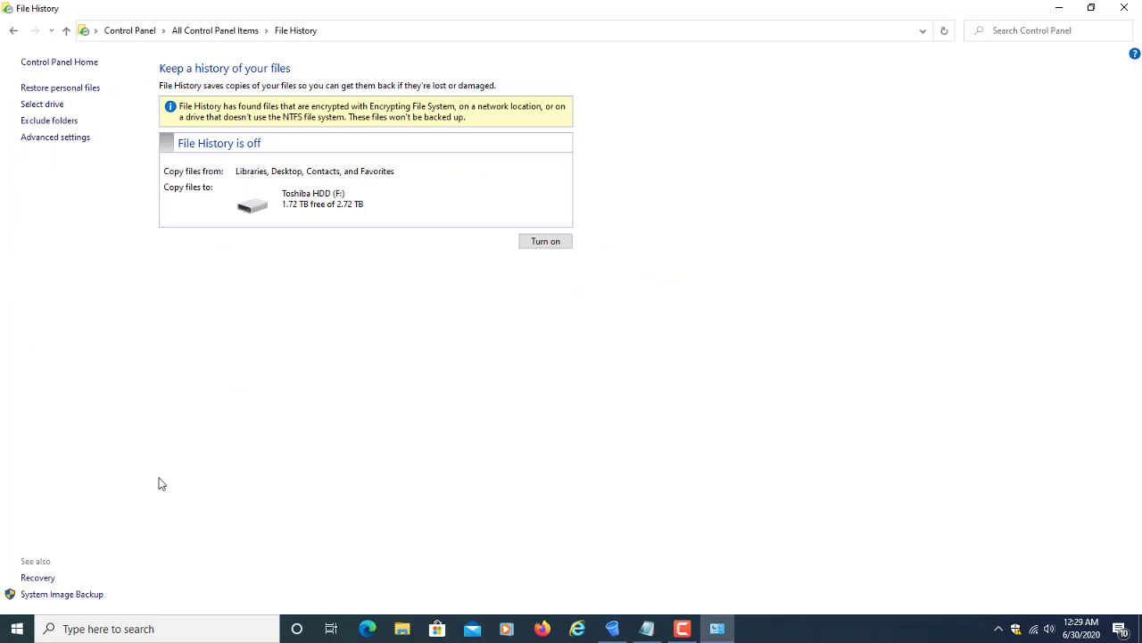
pyautogui.click(17, 628)
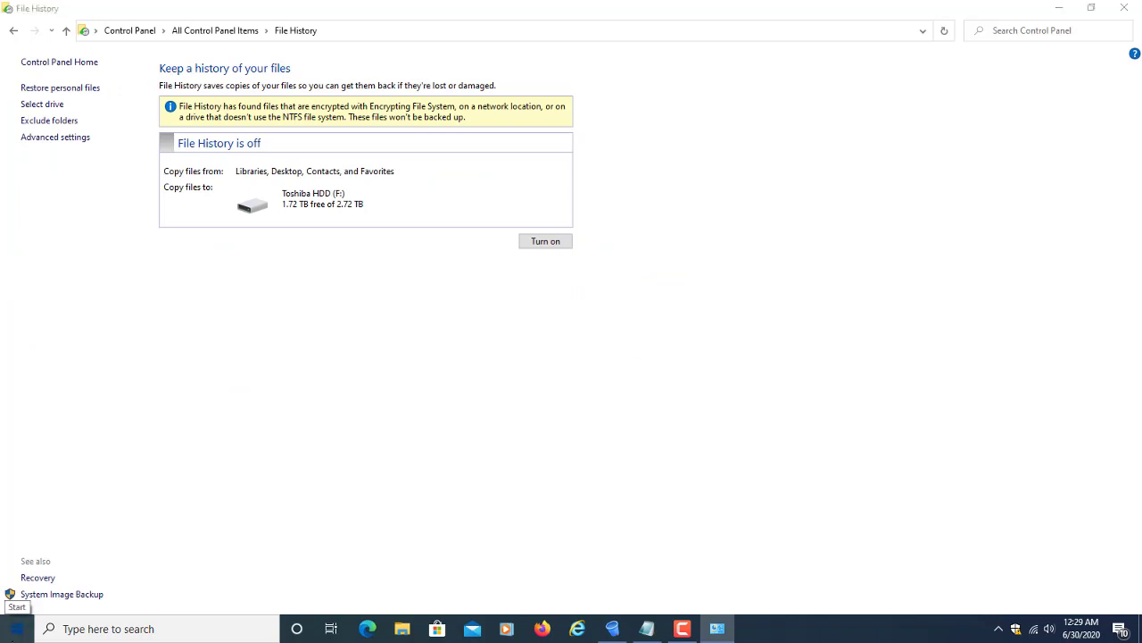
pyautogui.write('file')
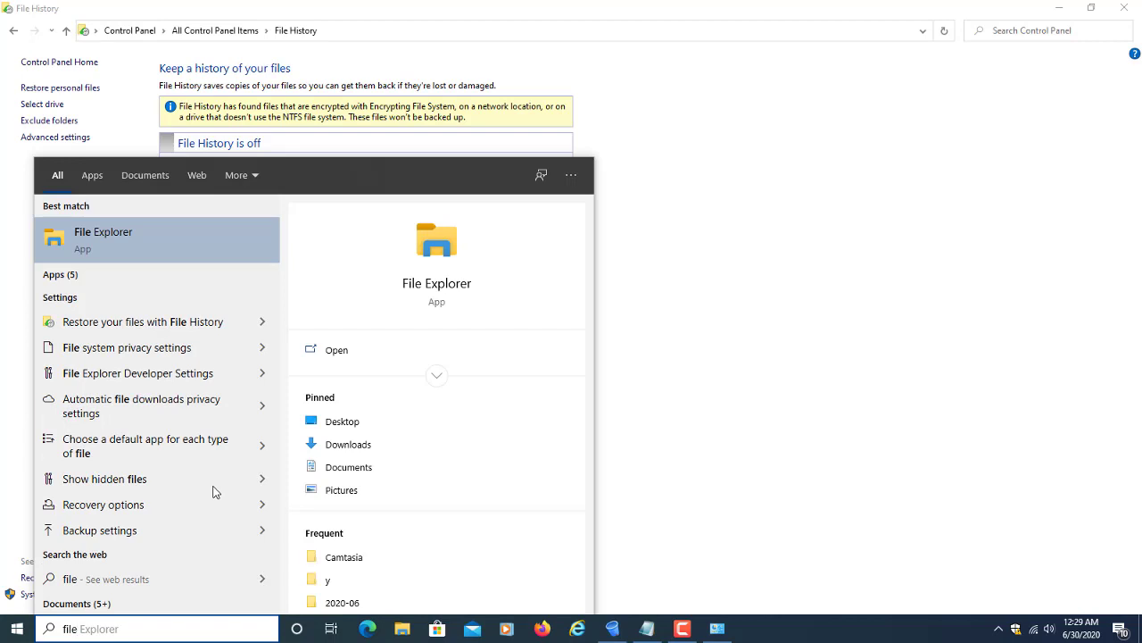
pyautogui.write(' his')
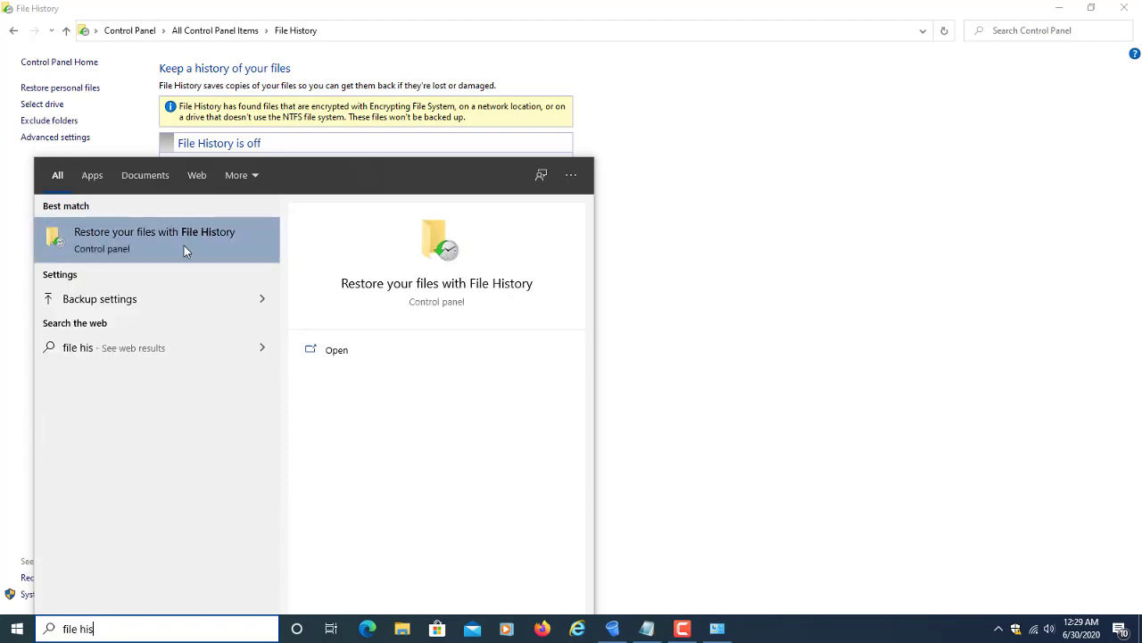
# Dismiss the Start search and turn File History on, backing up to Toshiba HDD (F:)
pyautogui.click(821, 423)
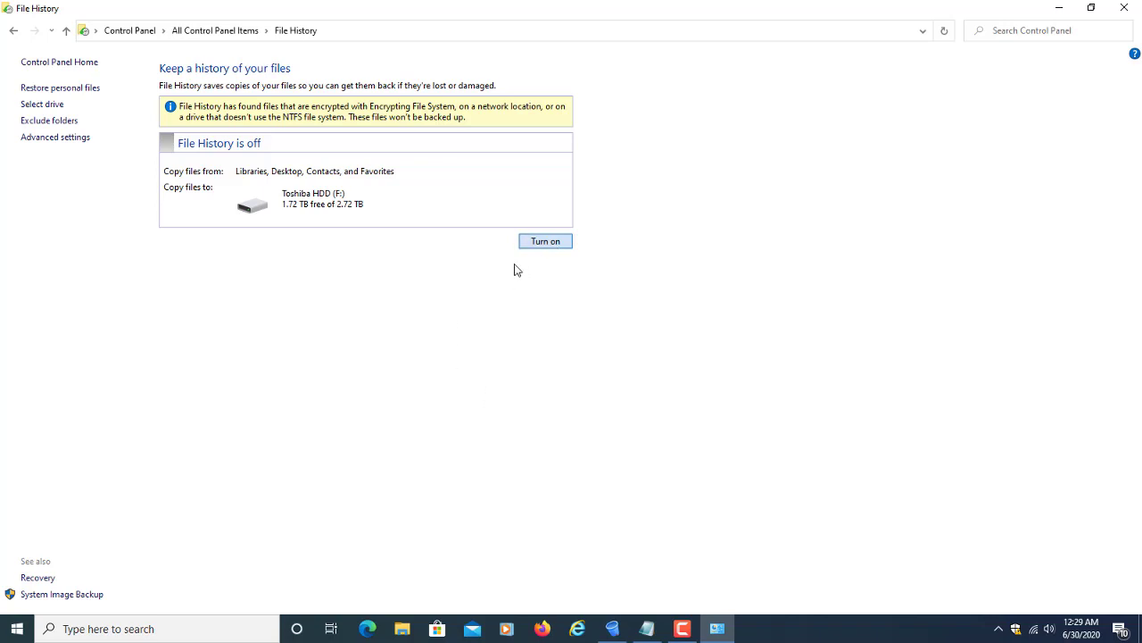
pyautogui.click(546, 245)
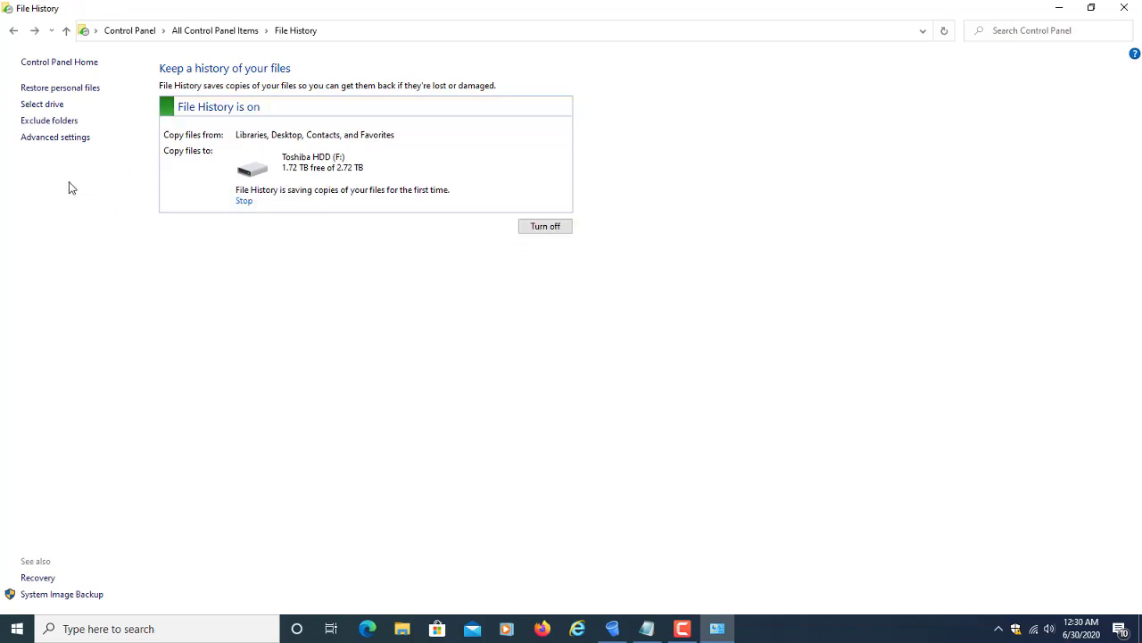
# Select Toshiba HDD (F:) as the File History backup drive and confirm
pyautogui.click(54, 108)
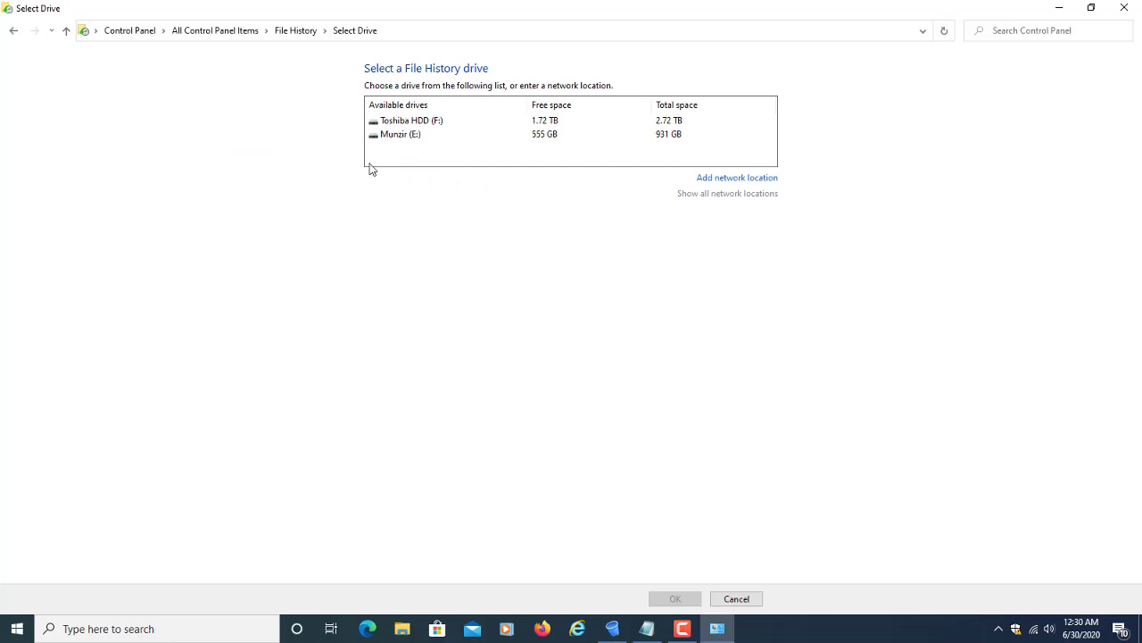
pyautogui.click(430, 123)
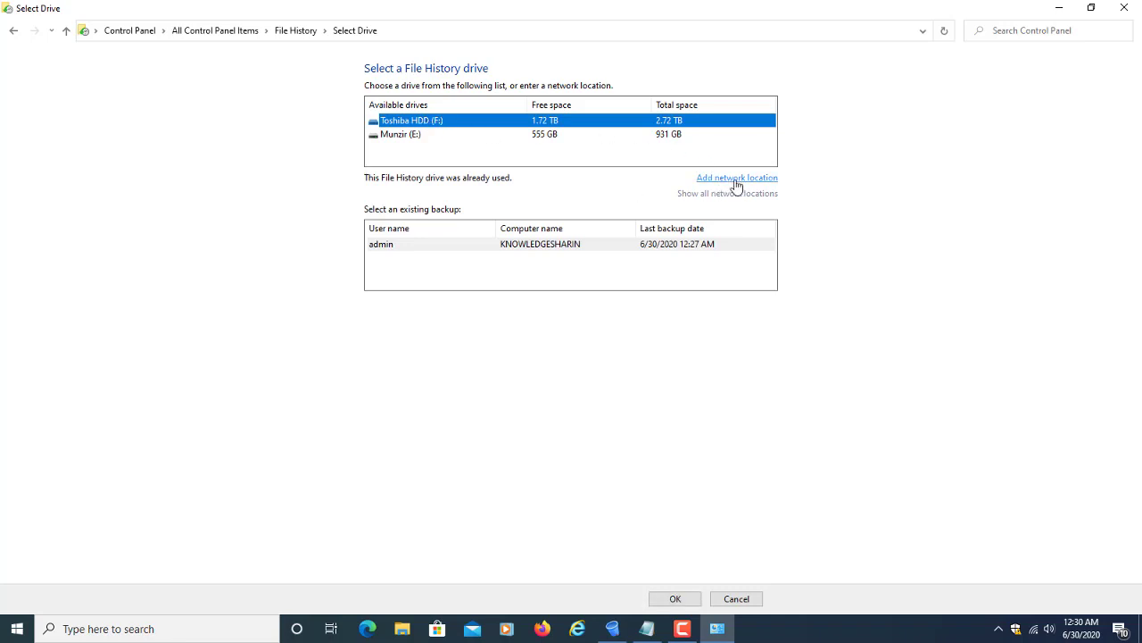
pyautogui.click(679, 597)
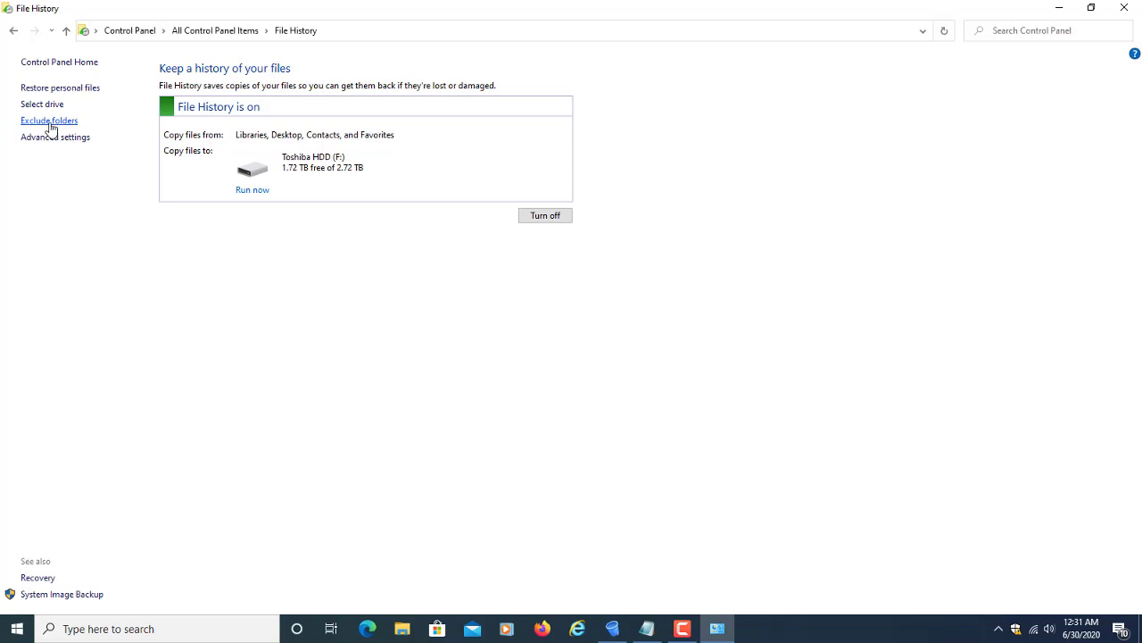
pyautogui.click(49, 122)
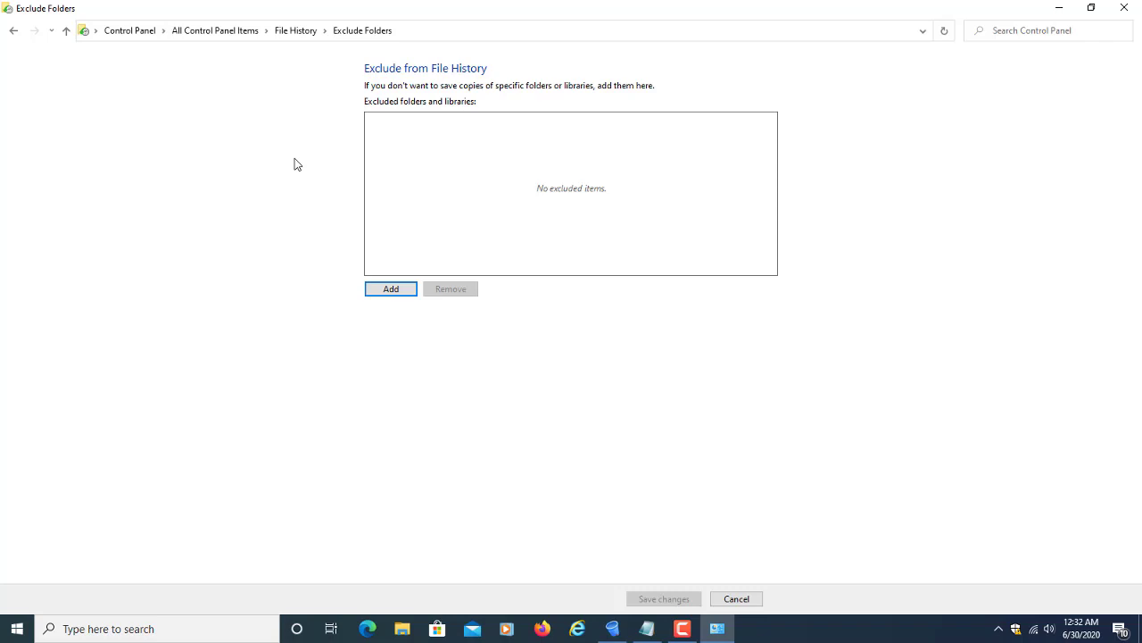
pyautogui.click(390, 289)
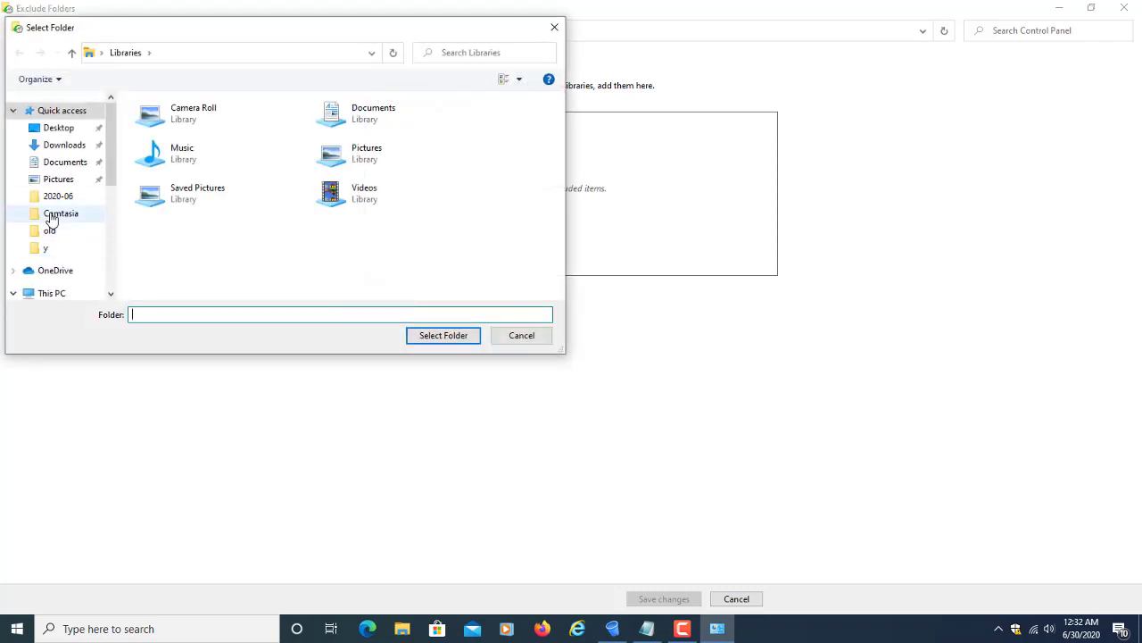
pyautogui.click(55, 215)
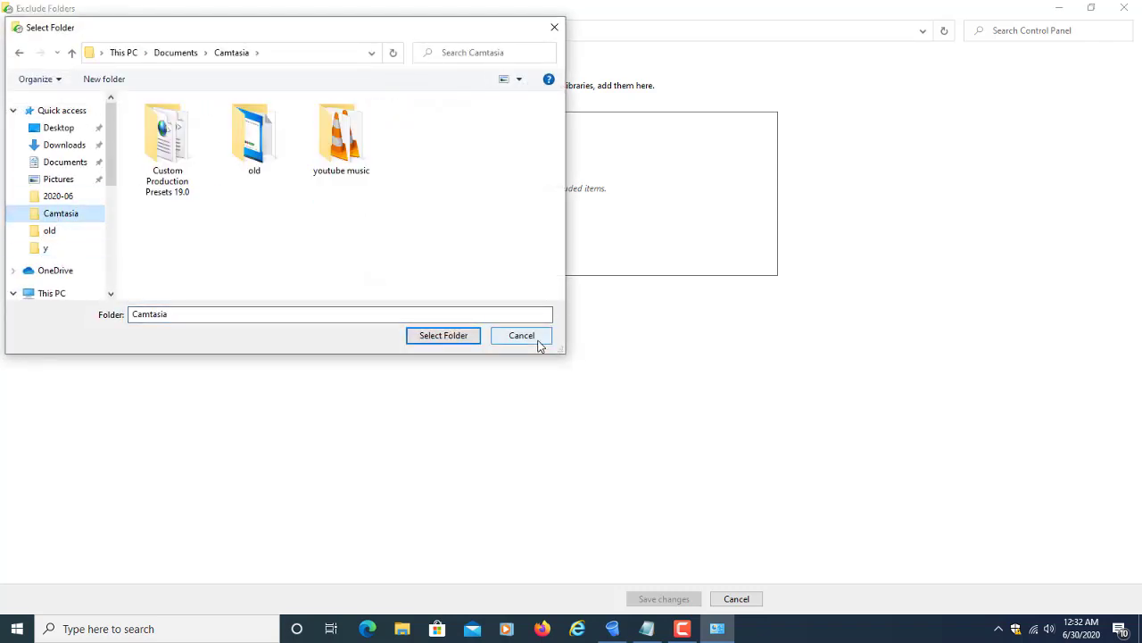
pyautogui.click(254, 136)
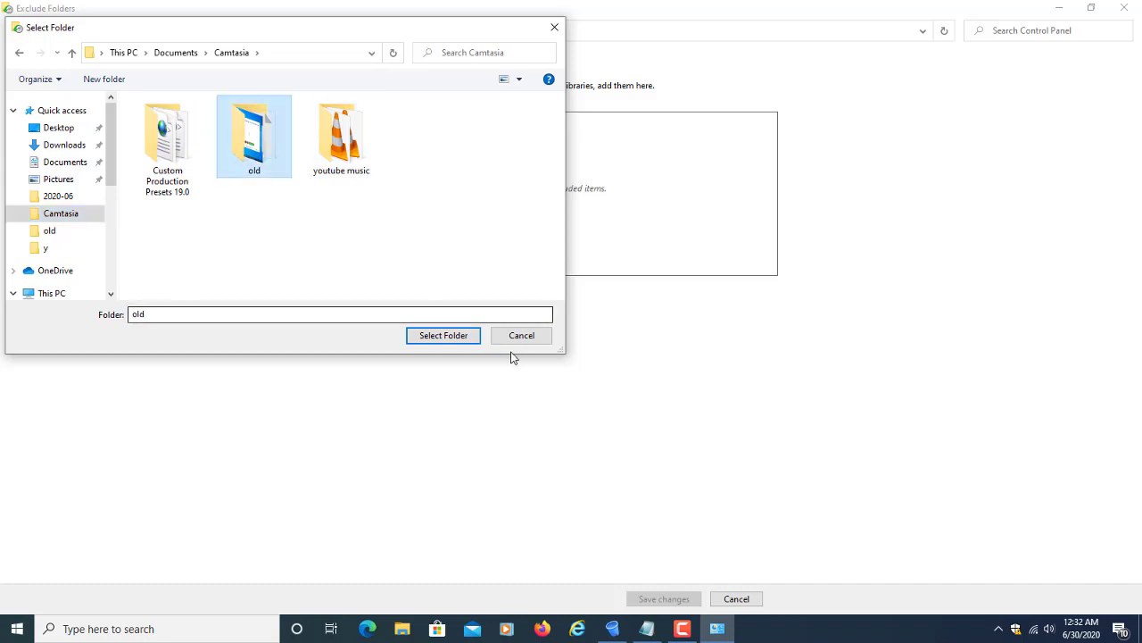
pyautogui.click(451, 334)
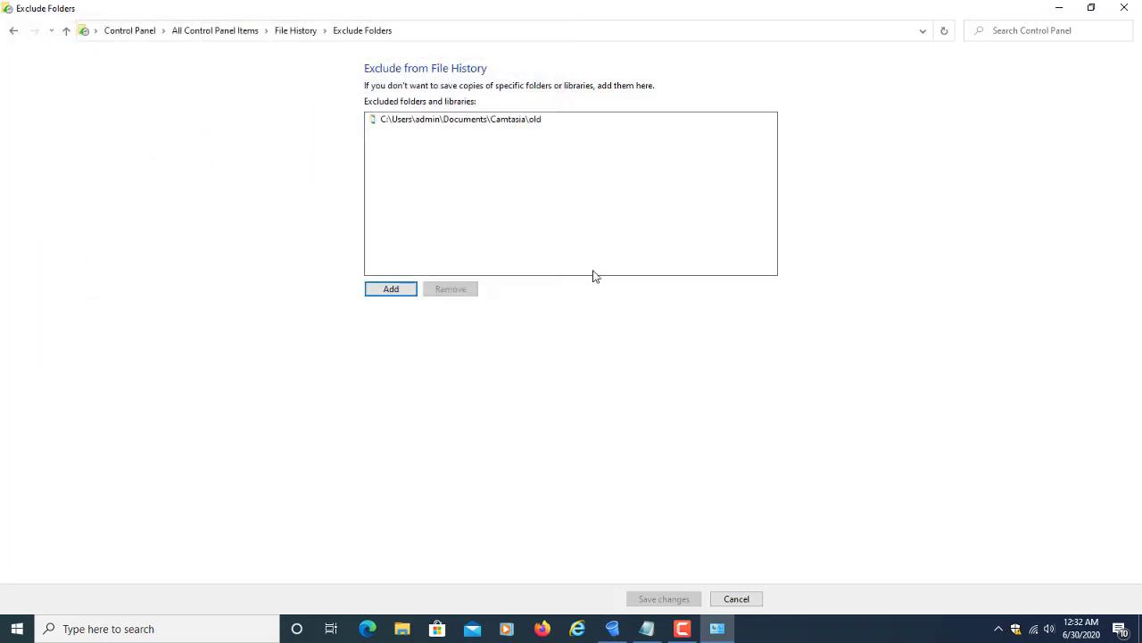
pyautogui.click(466, 125)
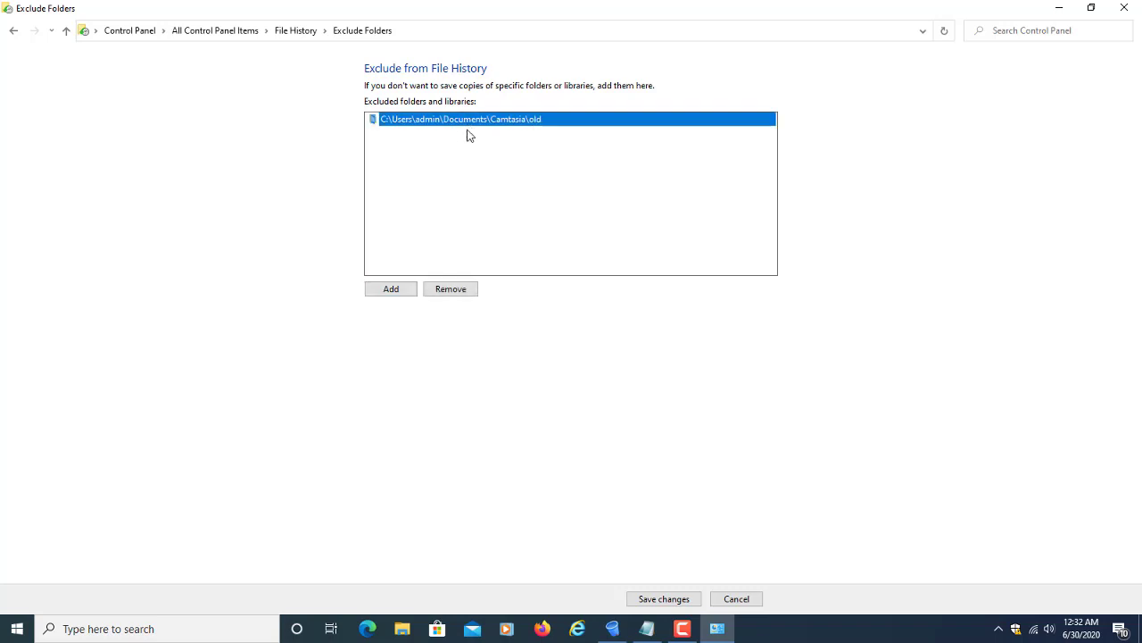
pyautogui.click(446, 290)
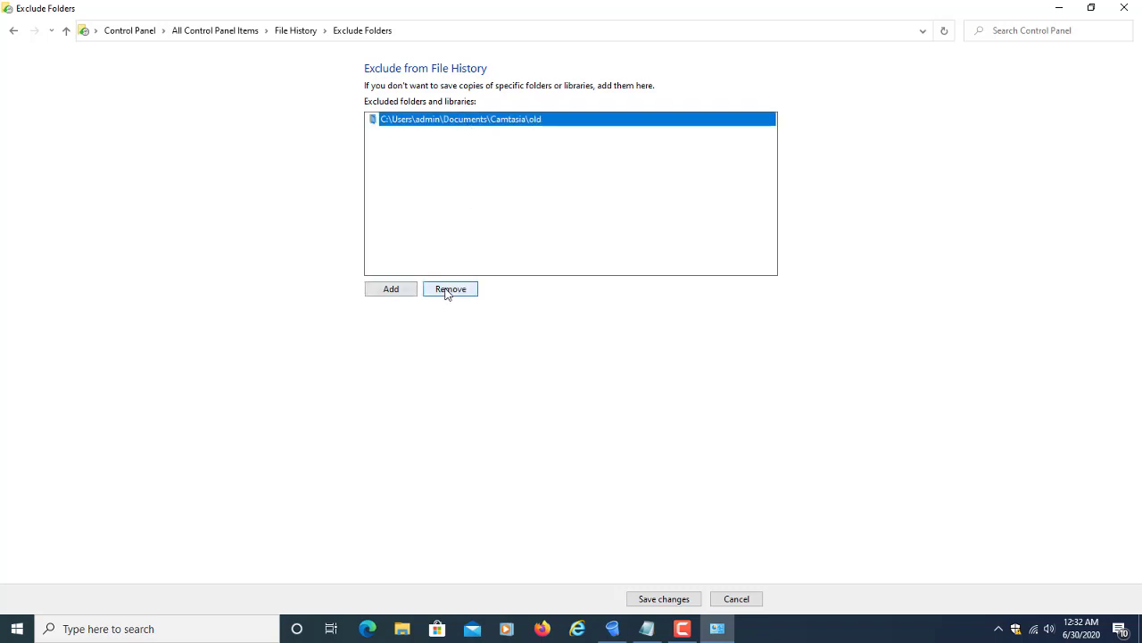
pyautogui.click(14, 32)
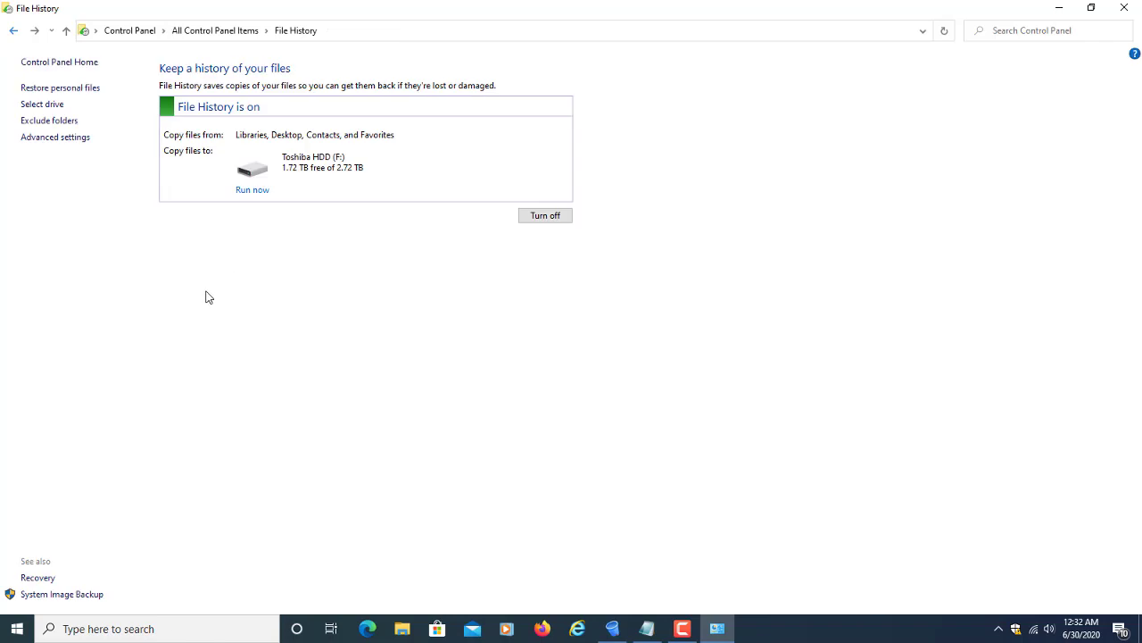
# In Advanced settings, save copies every 20 minutes and keep saved versions for 6 months
pyautogui.click(70, 142)
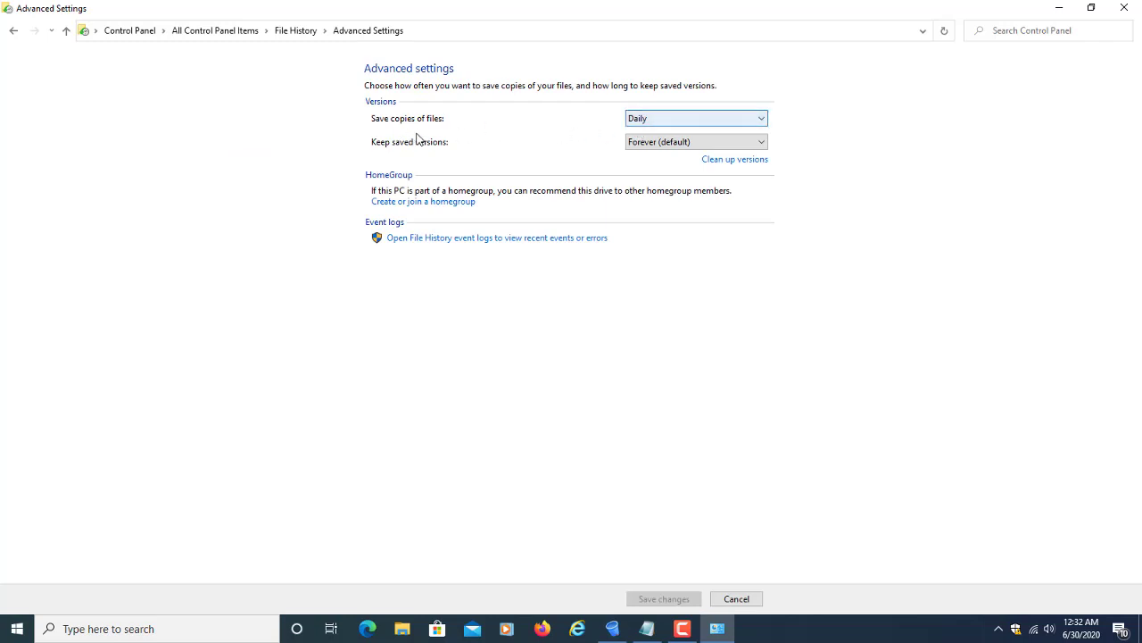
pyautogui.click(656, 122)
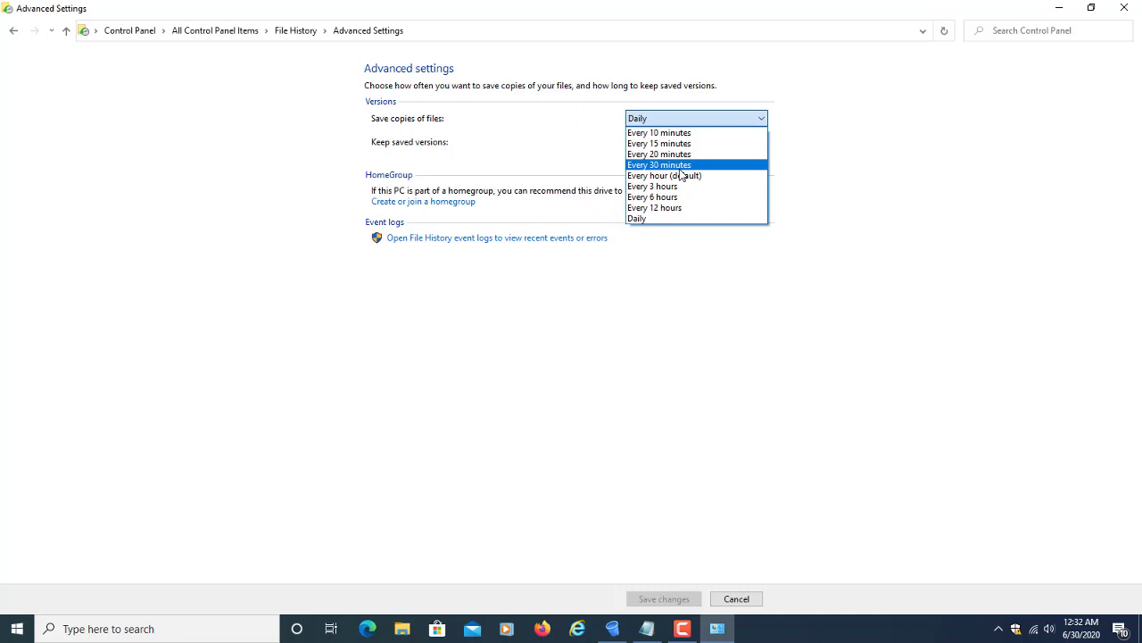
pyautogui.click(659, 154)
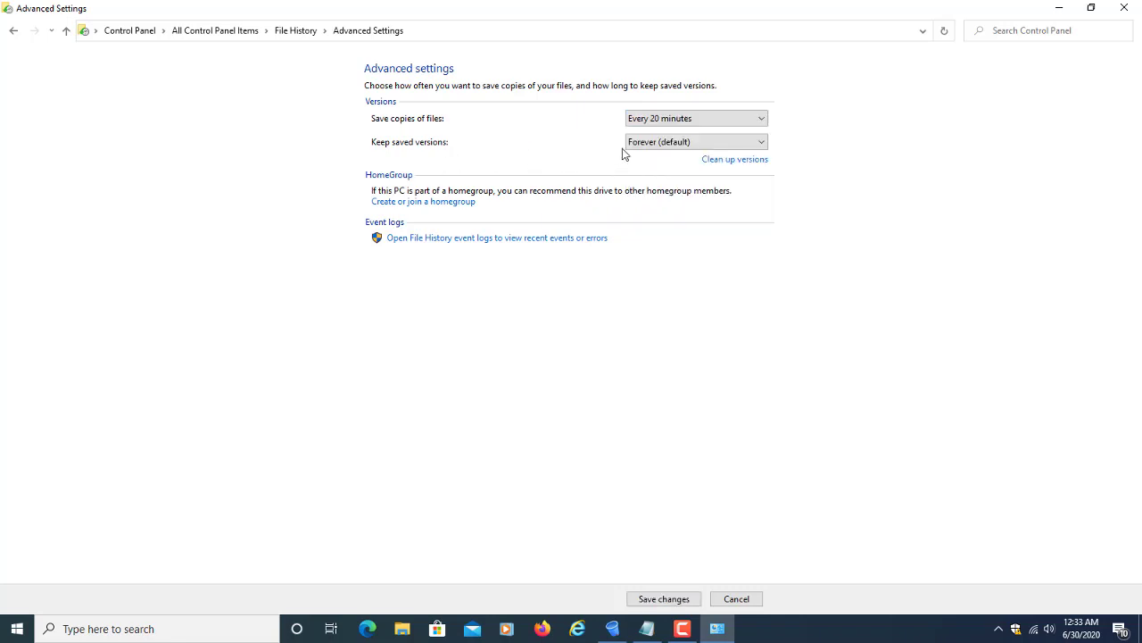
pyautogui.click(664, 144)
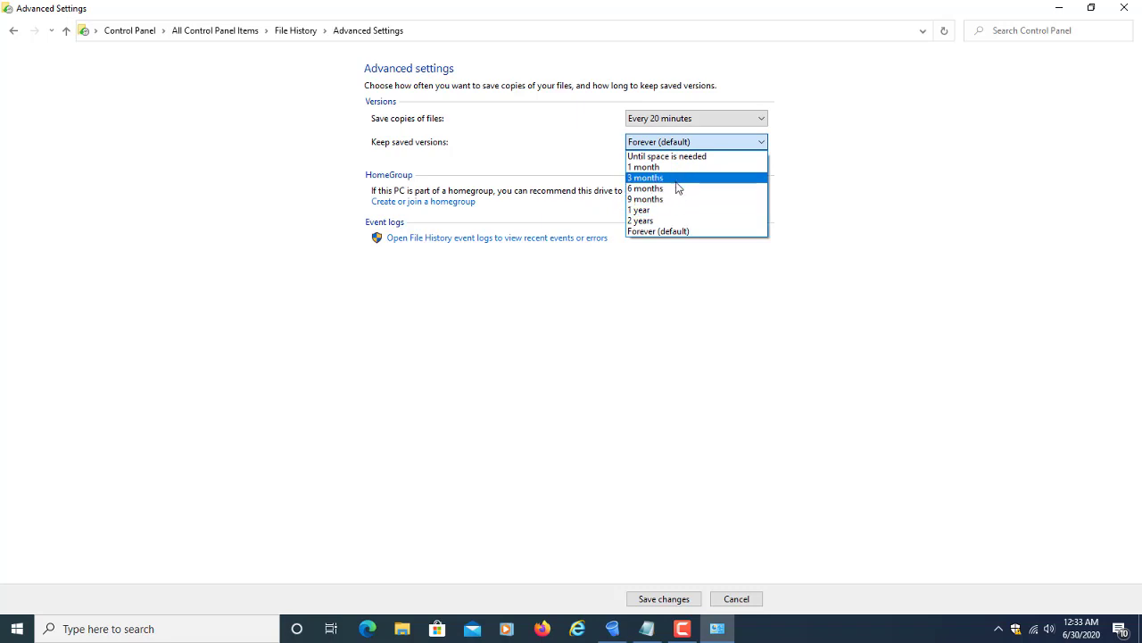
pyautogui.click(675, 189)
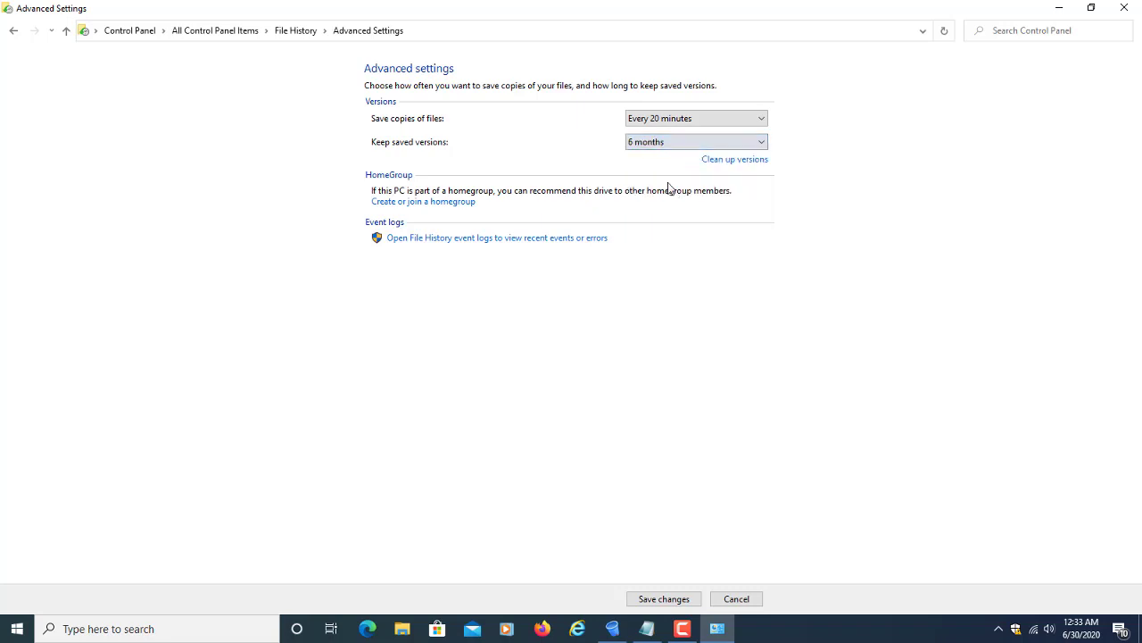
# Cancel the old-version cleanup without deleting anything, and save the changes
pyautogui.click(734, 162)
pyautogui.click(574, 349)
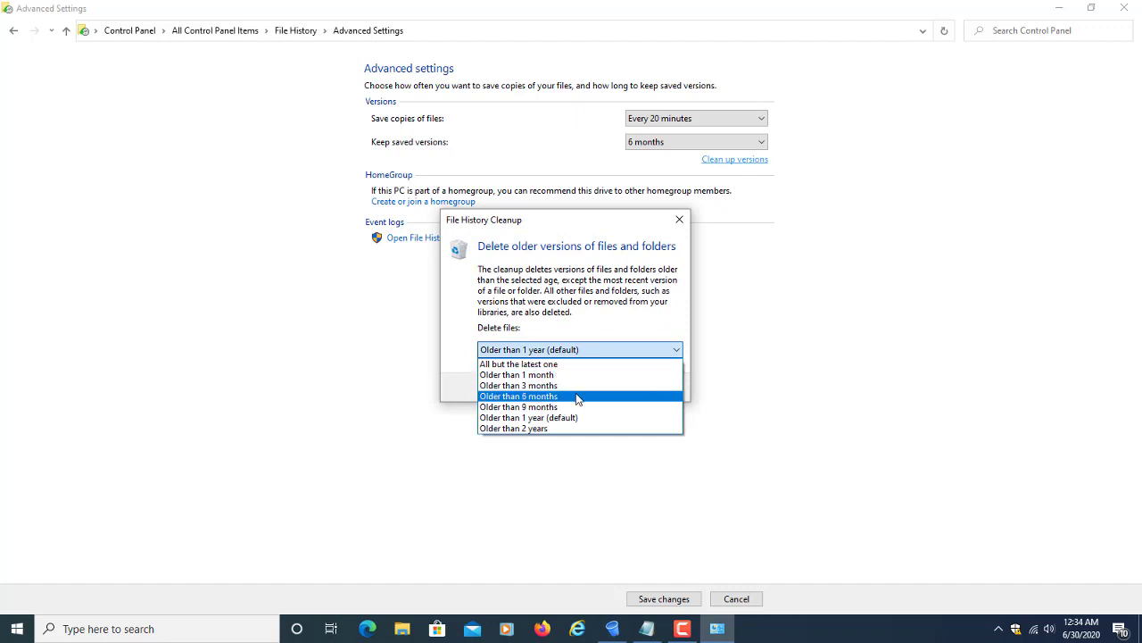
pyautogui.click(644, 332)
pyautogui.click(662, 389)
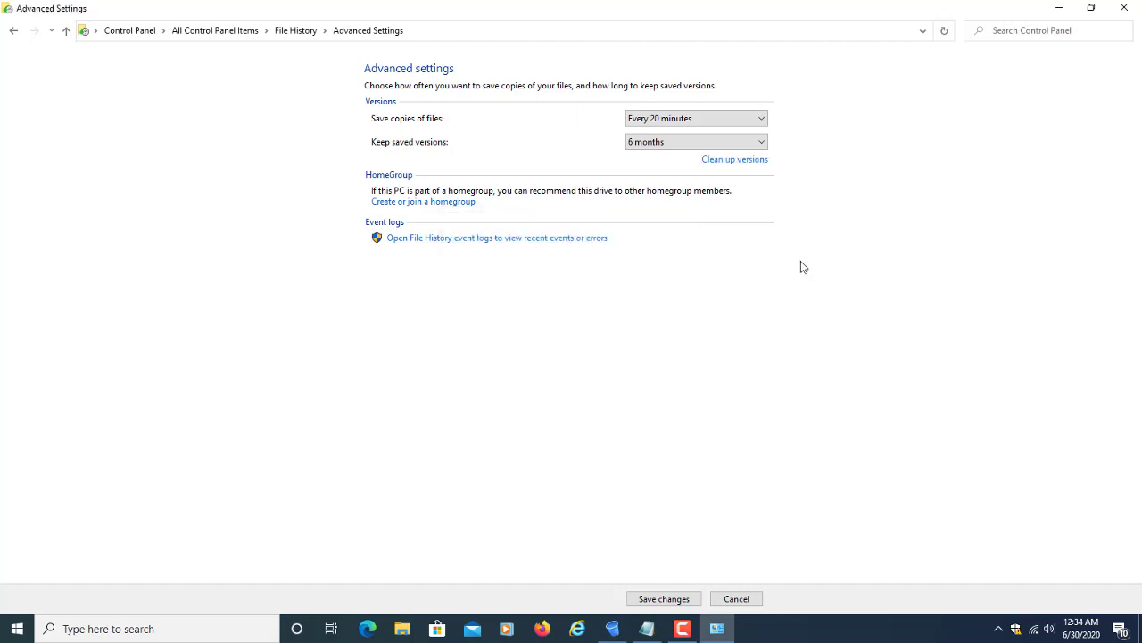
pyautogui.click(668, 599)
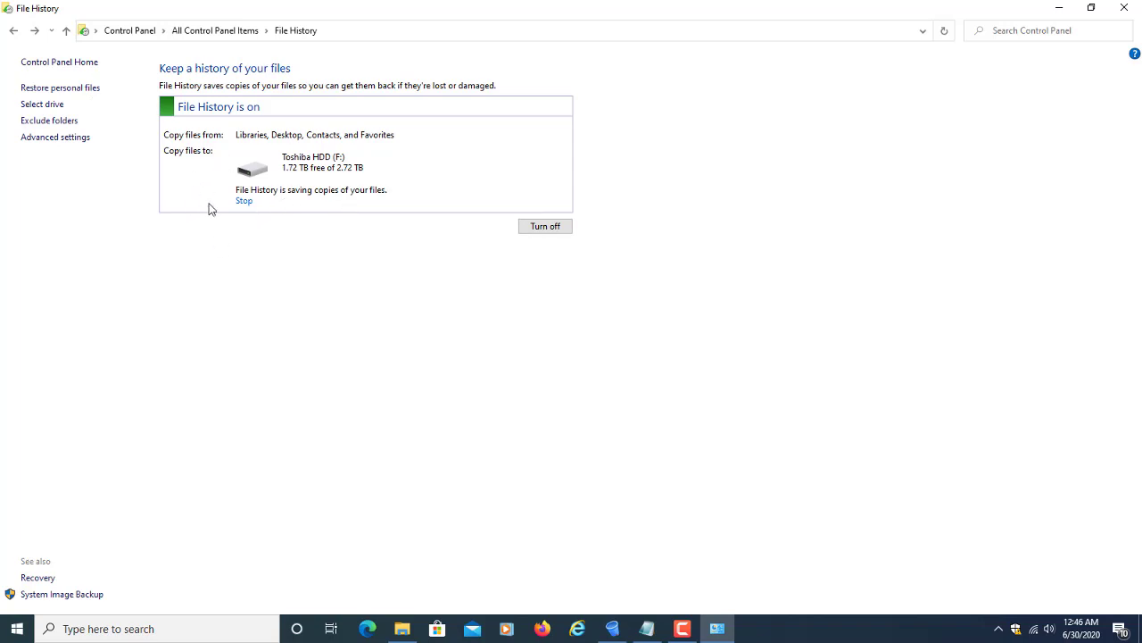
# Open personal file restore, browse backup versions ending on 3 of 3, and select Downloads
pyautogui.click(83, 89)
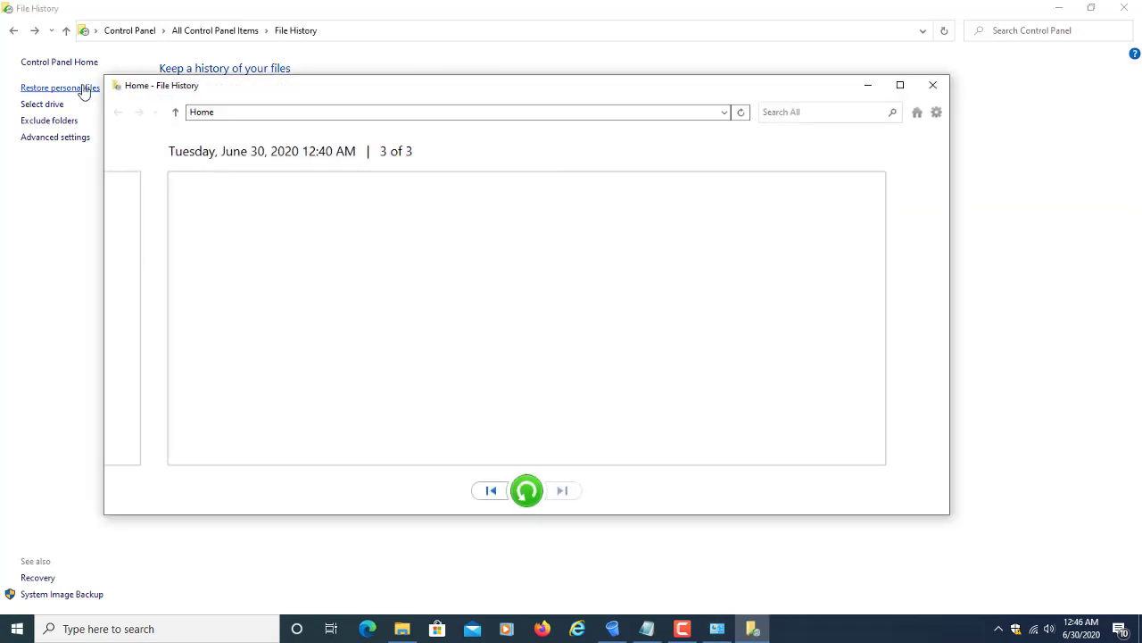
pyautogui.click(490, 490)
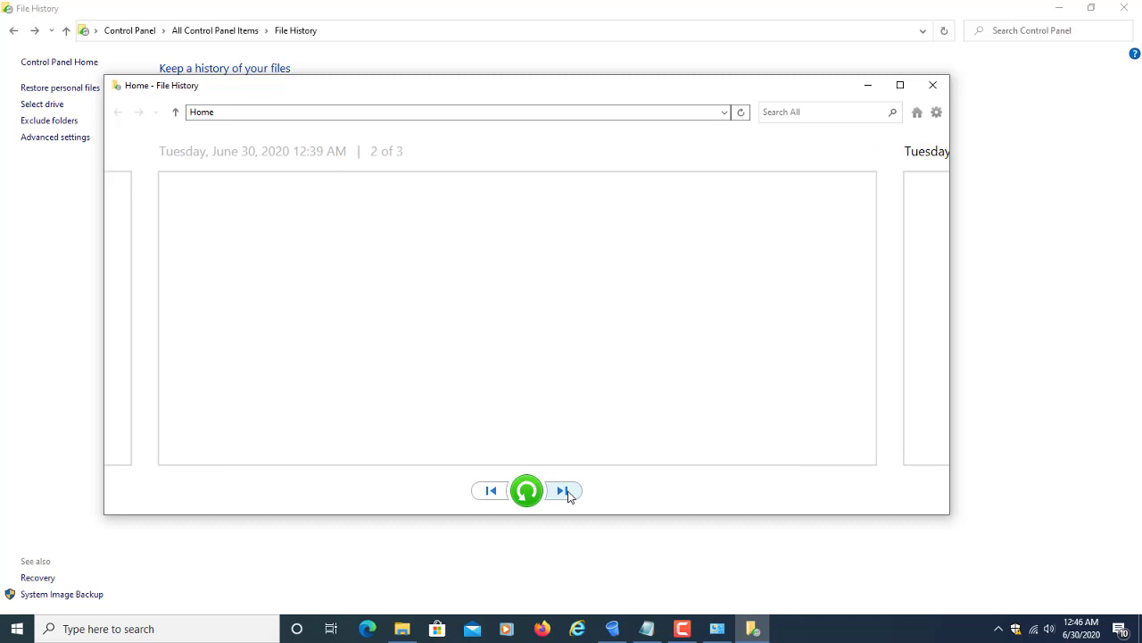
pyautogui.click(564, 491)
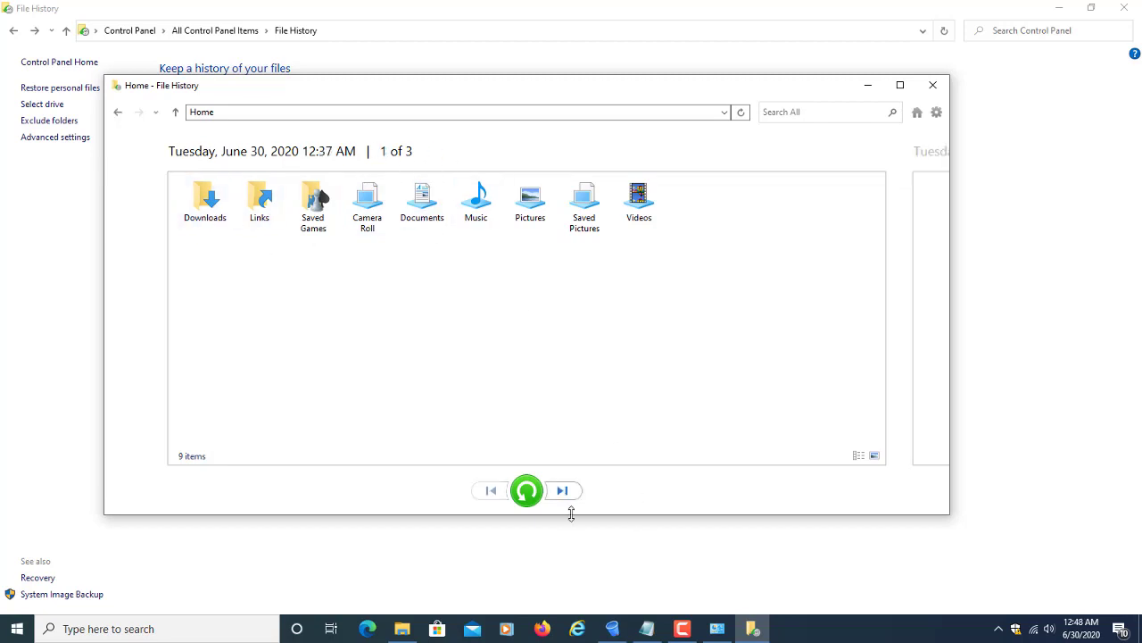
pyautogui.click(559, 499)
pyautogui.click(560, 501)
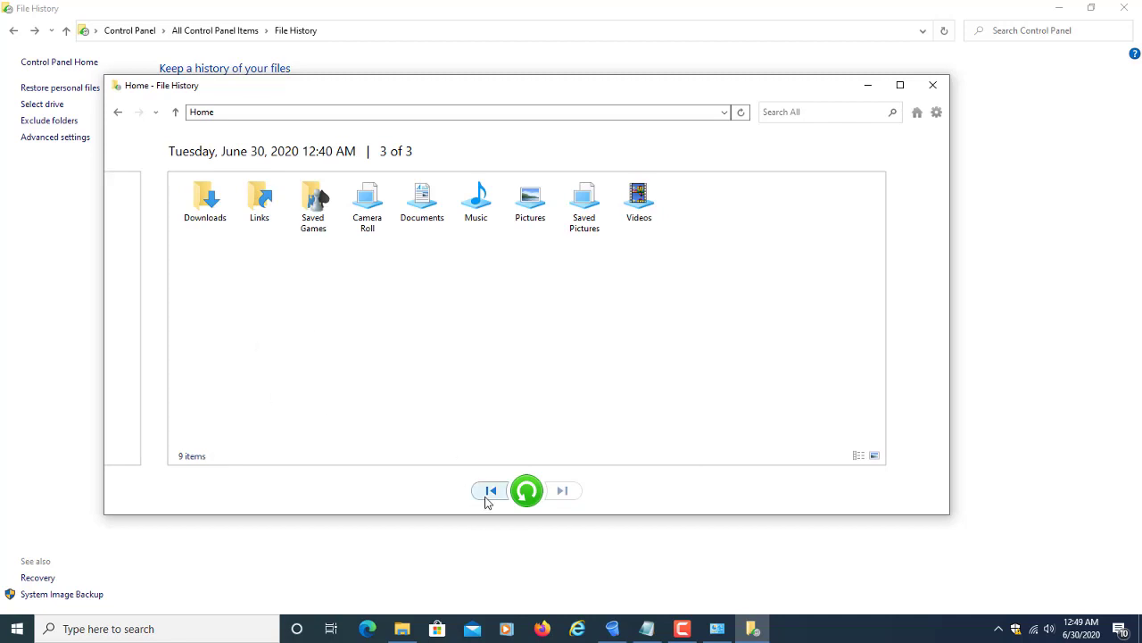
pyautogui.click(489, 492)
pyautogui.click(560, 492)
pyautogui.click(209, 216)
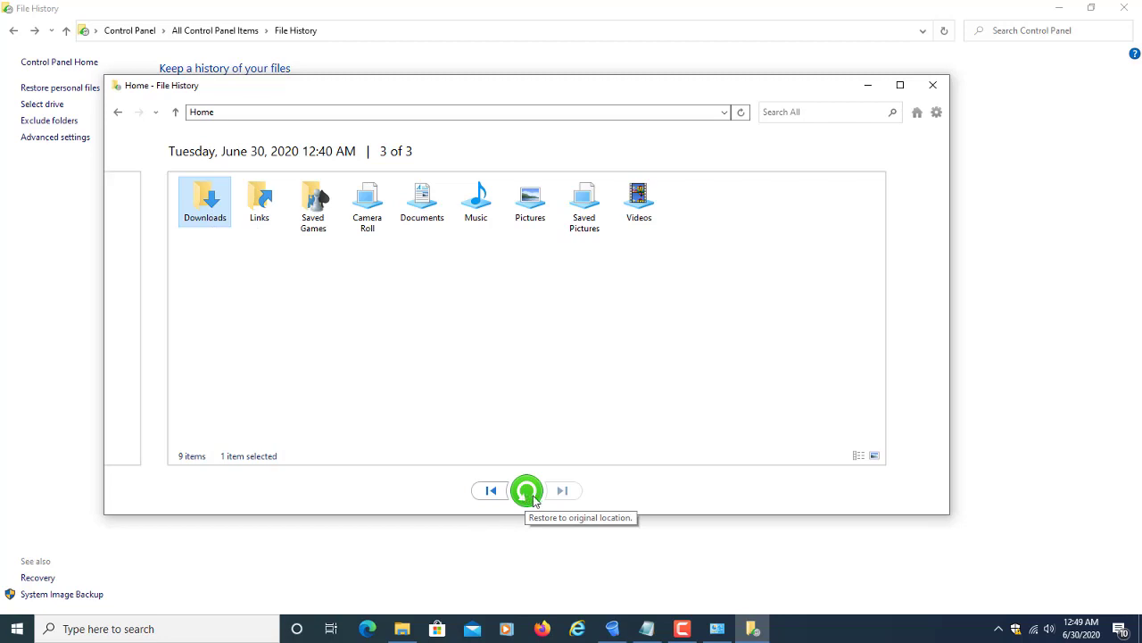
# Restore TeamViewer_recoverycode.txt from the backed-up Downloads folder, replacing the existing file
pyautogui.doubleClick(212, 218)
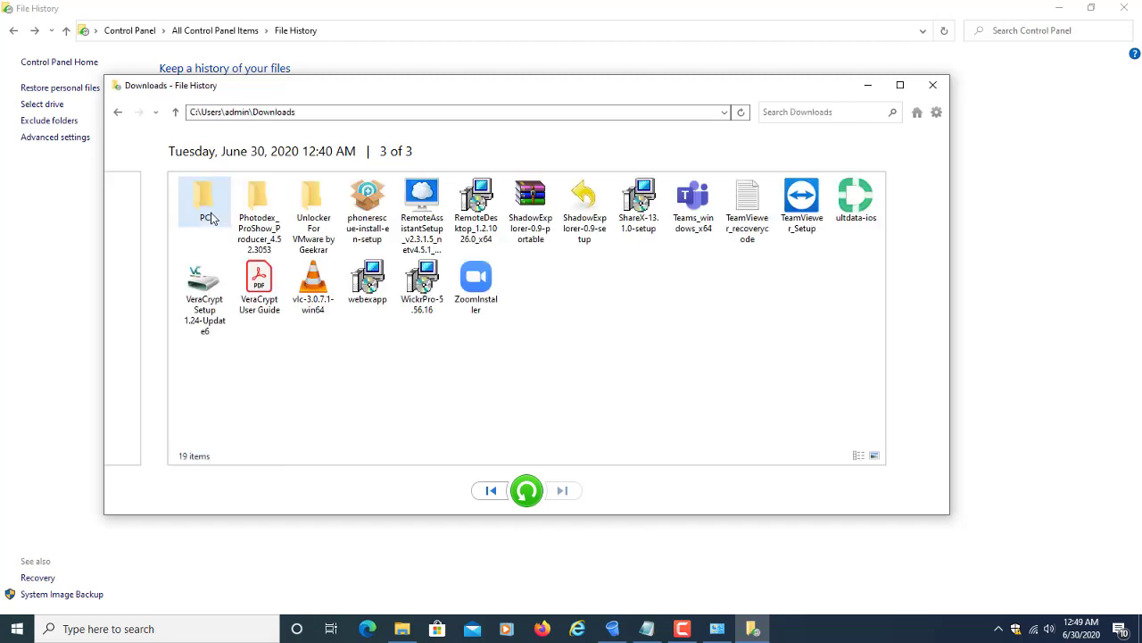
pyautogui.click(749, 217)
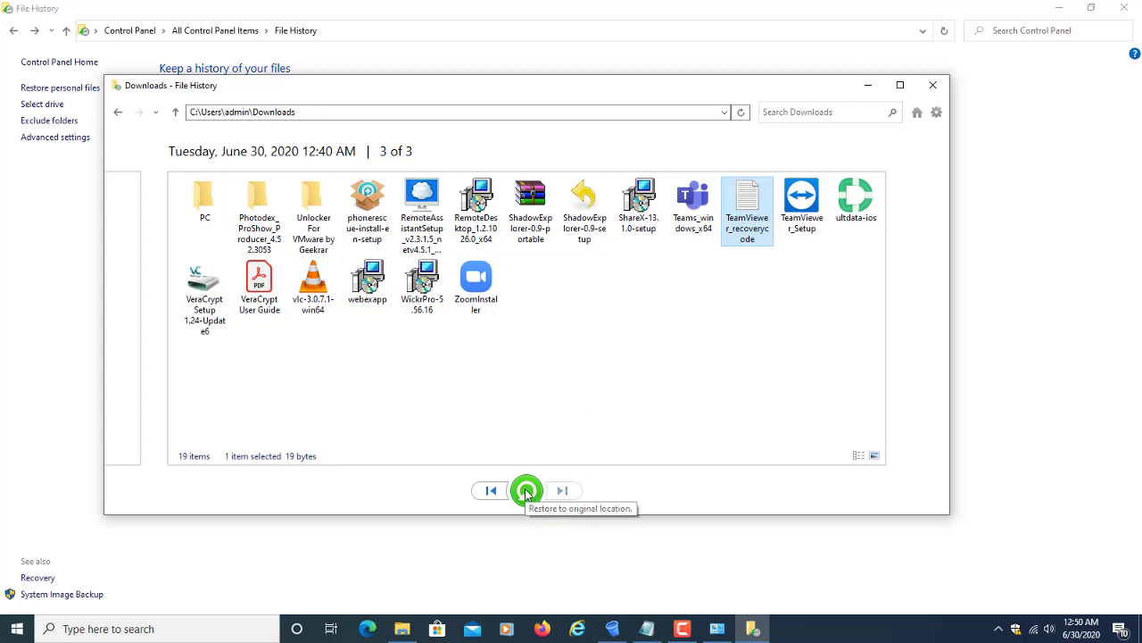
pyautogui.click(527, 493)
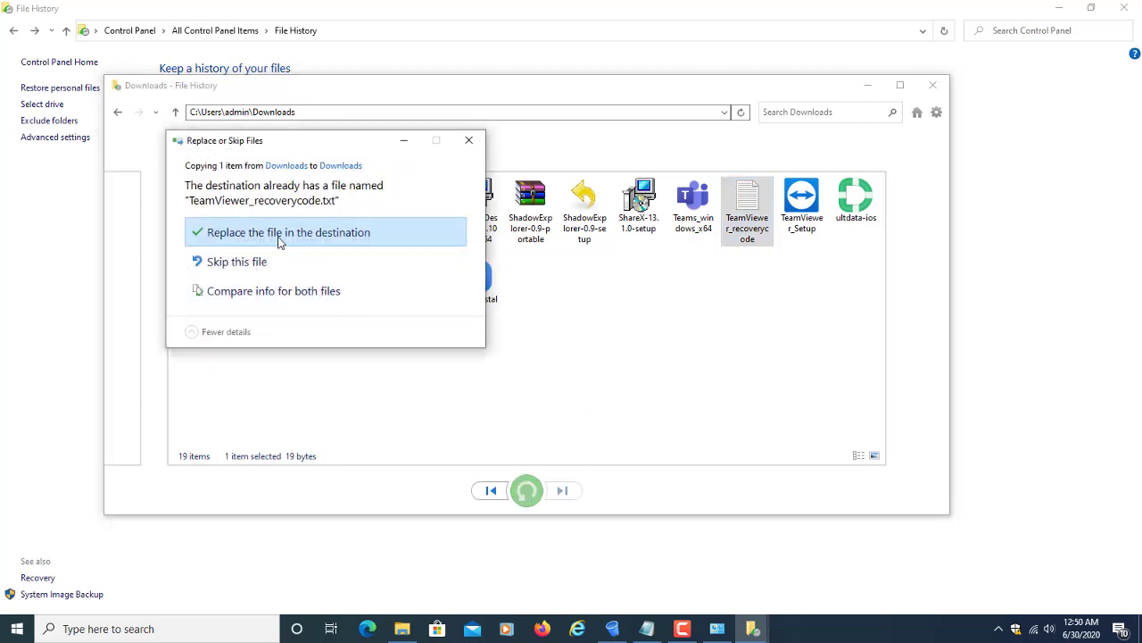
pyautogui.click(279, 234)
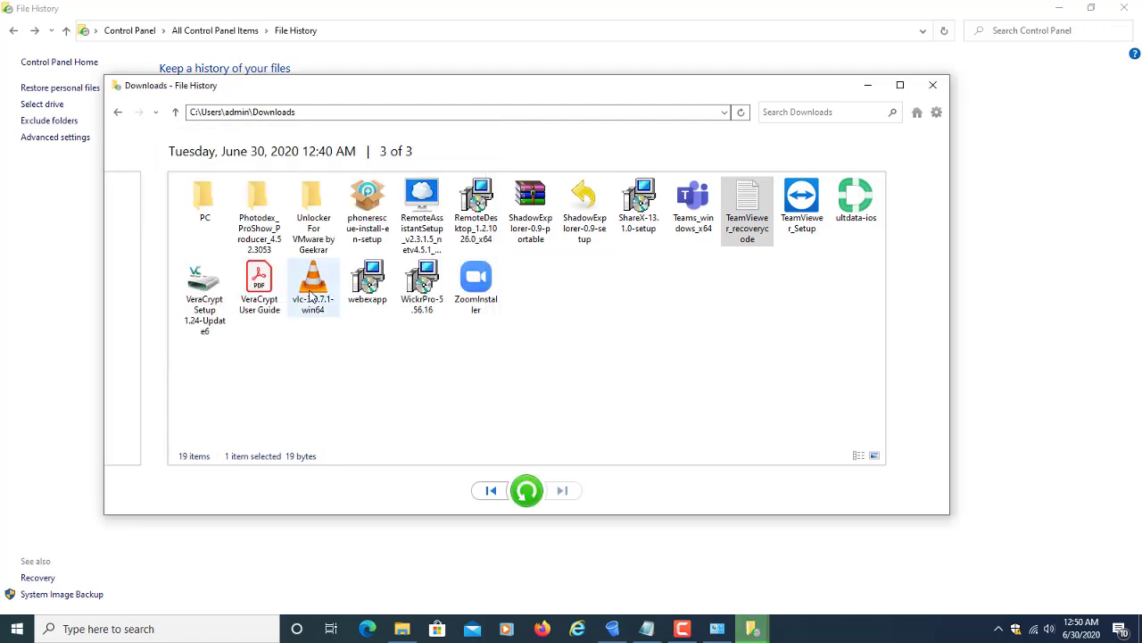